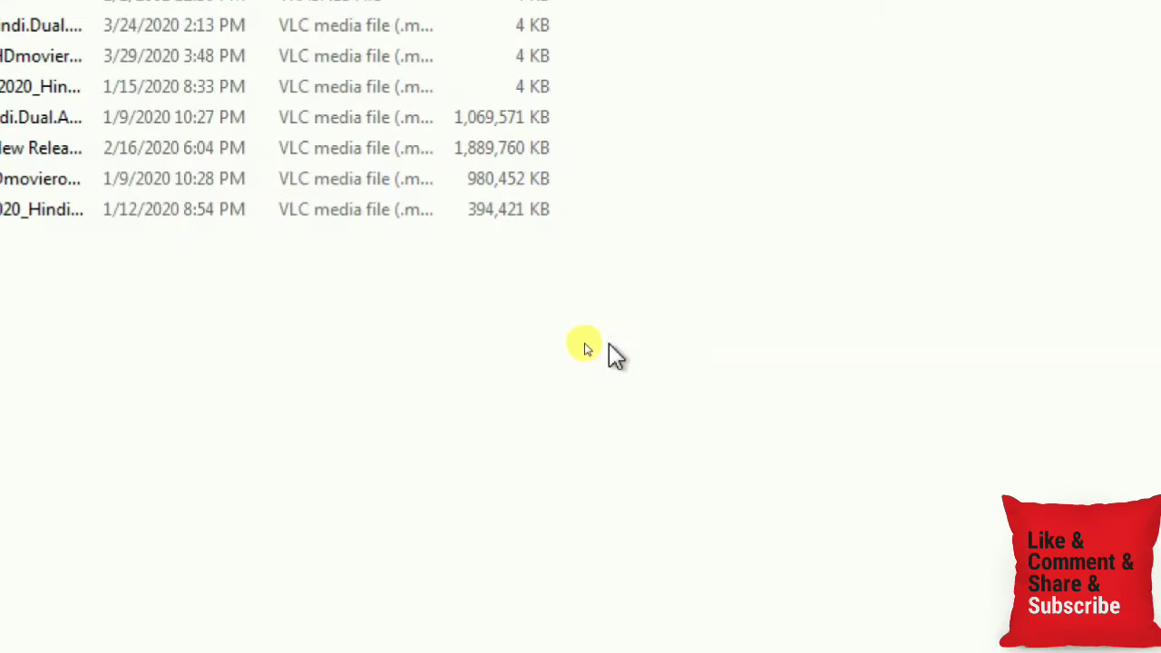
Paste the Question_Shahpur document into the MULTIBOOT (E:) drive and close the drive's window.
{"action": "right_click", "coordinate": [442, 325]}
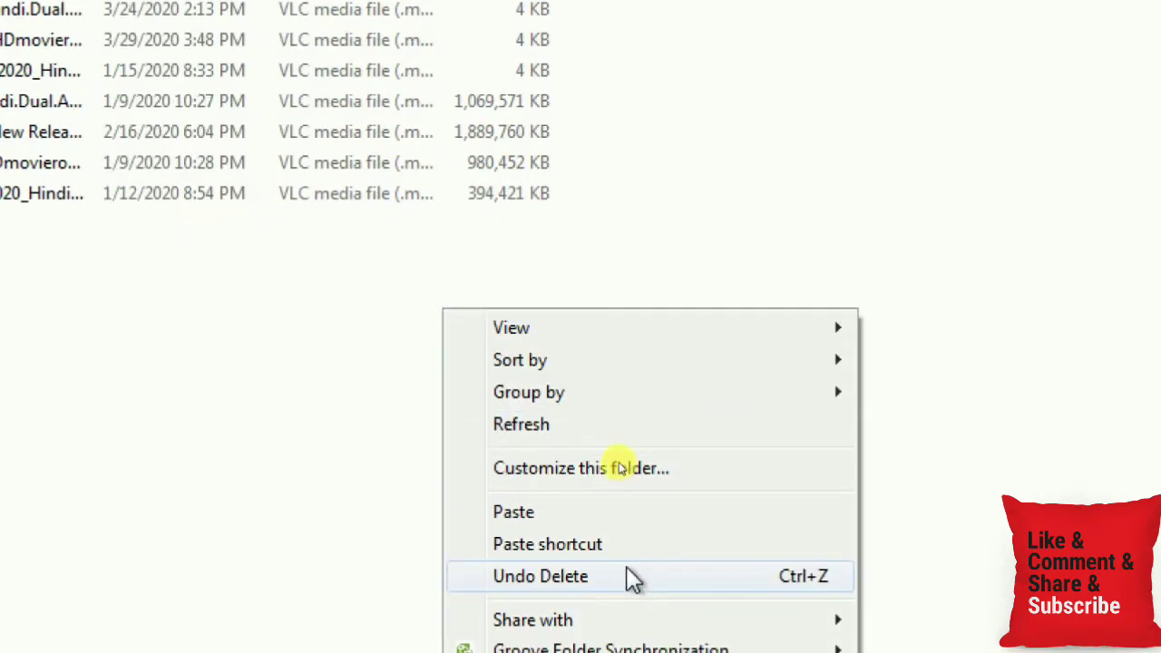
{"action": "left_click", "coordinate": [663, 509]}
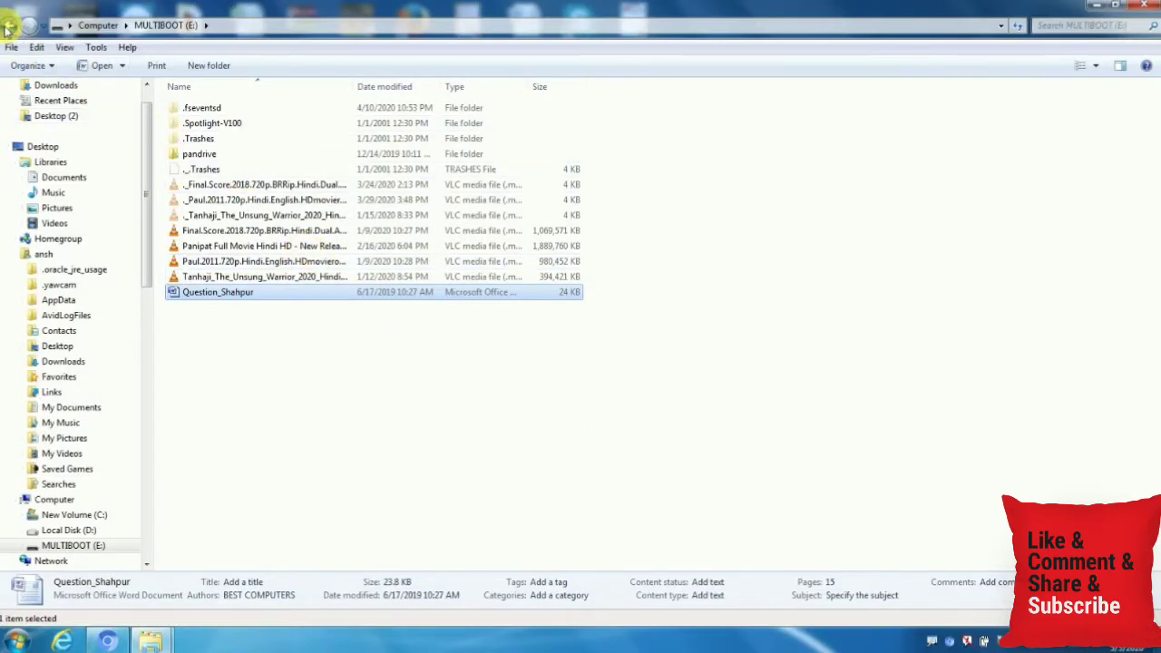
{"action": "left_click", "coordinate": [7, 29]}
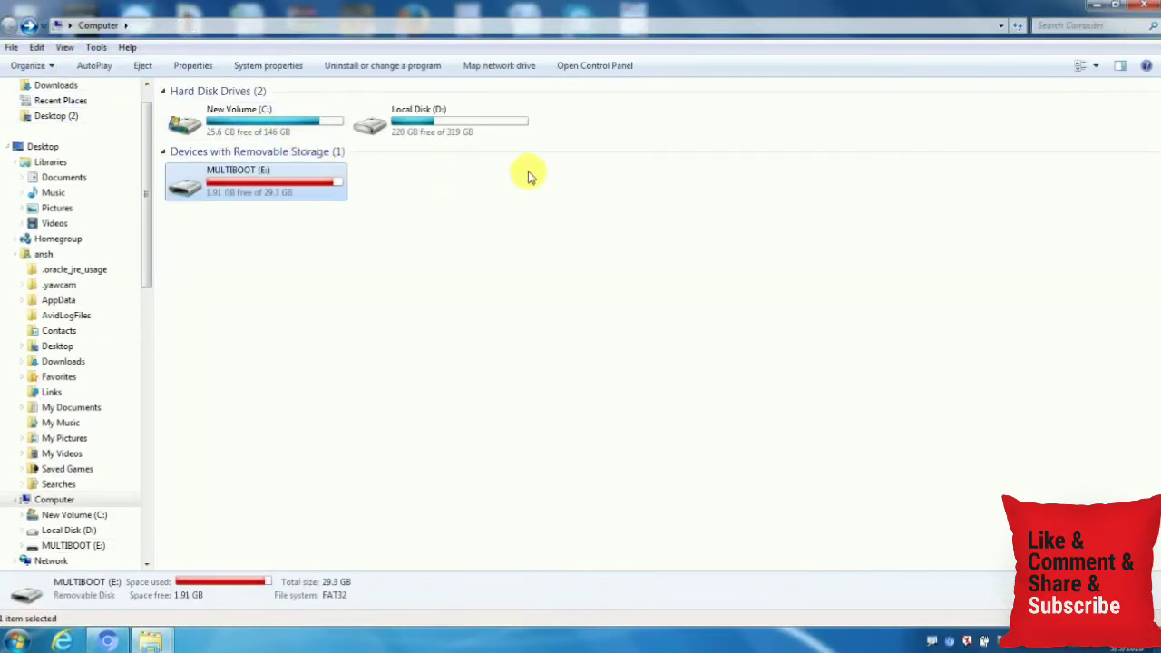
{"action": "left_click", "coordinate": [1141, 6]}
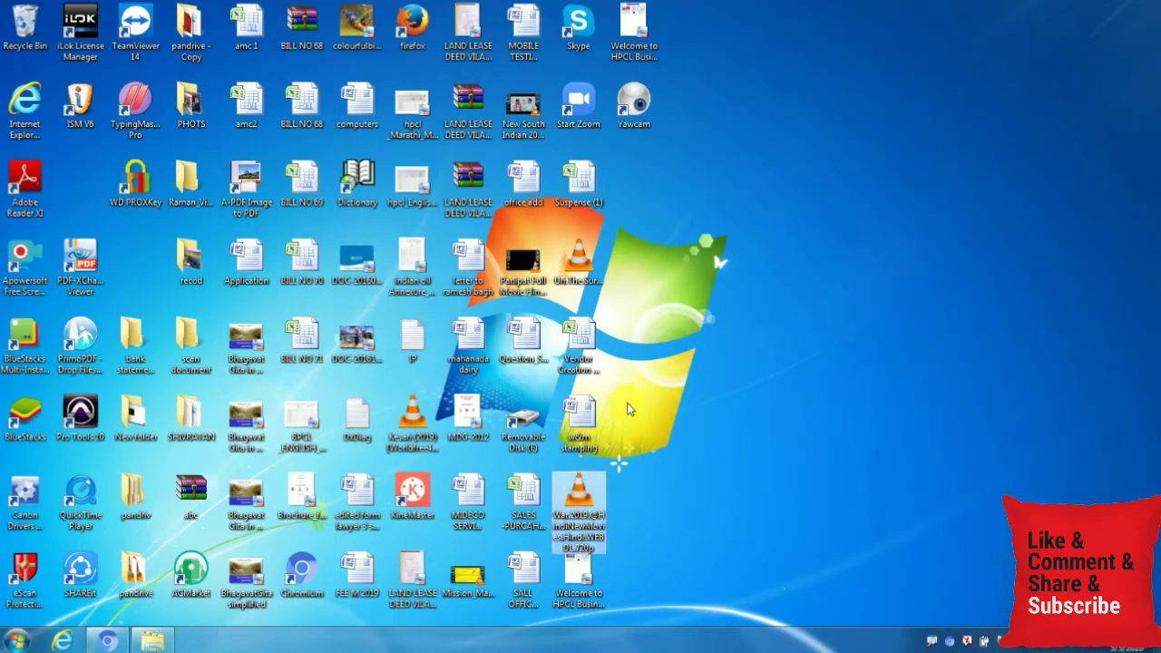
Copy the Uri.The.Surgical.Strike.2019 video file from the desktop.
{"action": "right_click", "coordinate": [589, 491]}
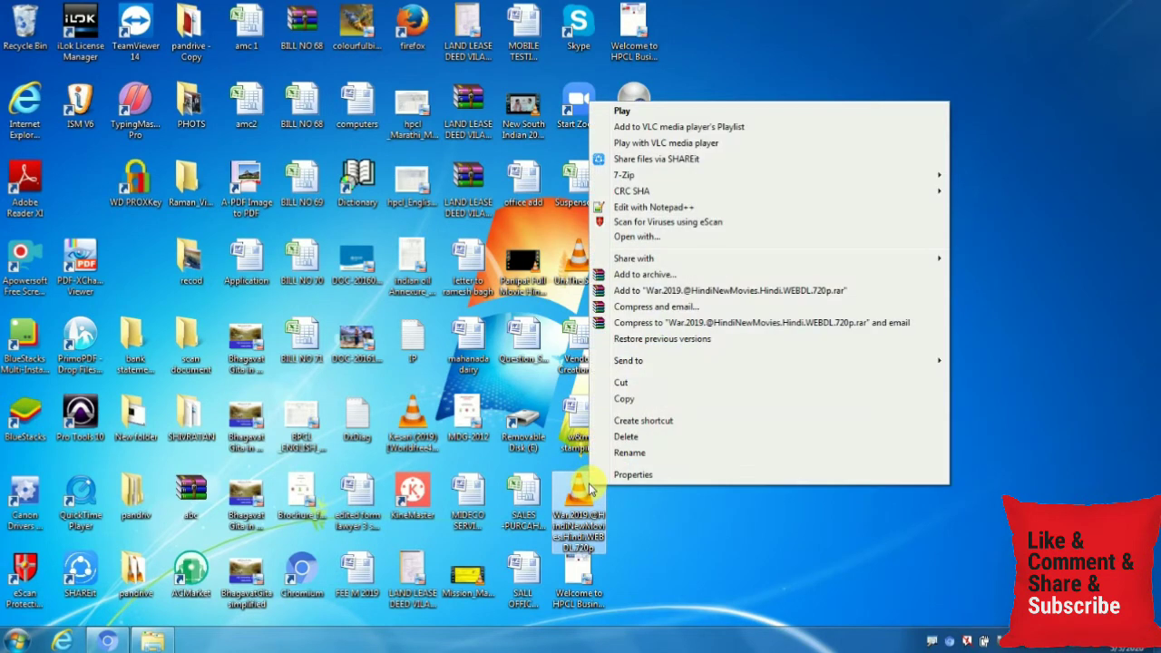
{"action": "left_click", "coordinate": [1013, 305]}
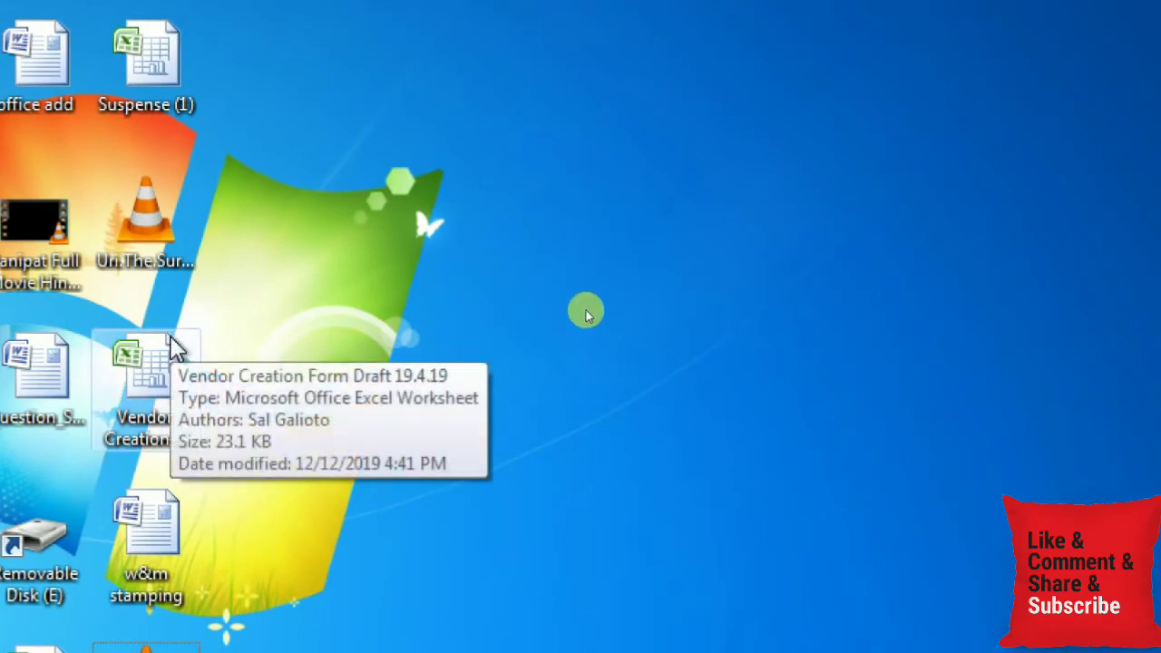
{"action": "right_click", "coordinate": [181, 257]}
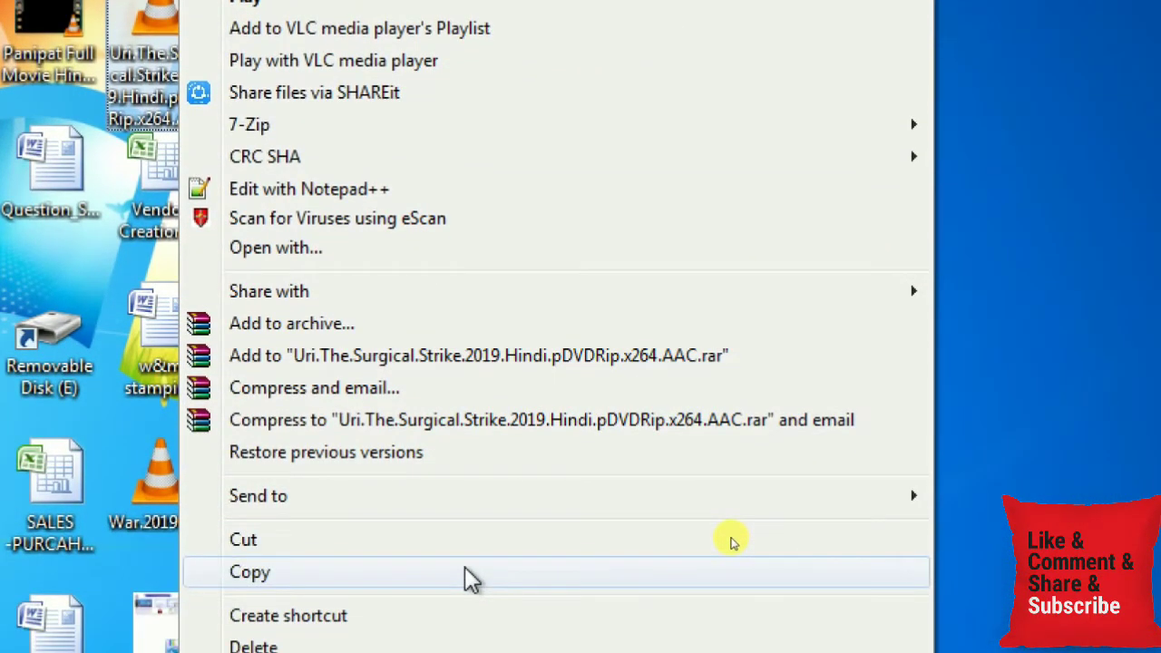
{"action": "left_click", "coordinate": [464, 572]}
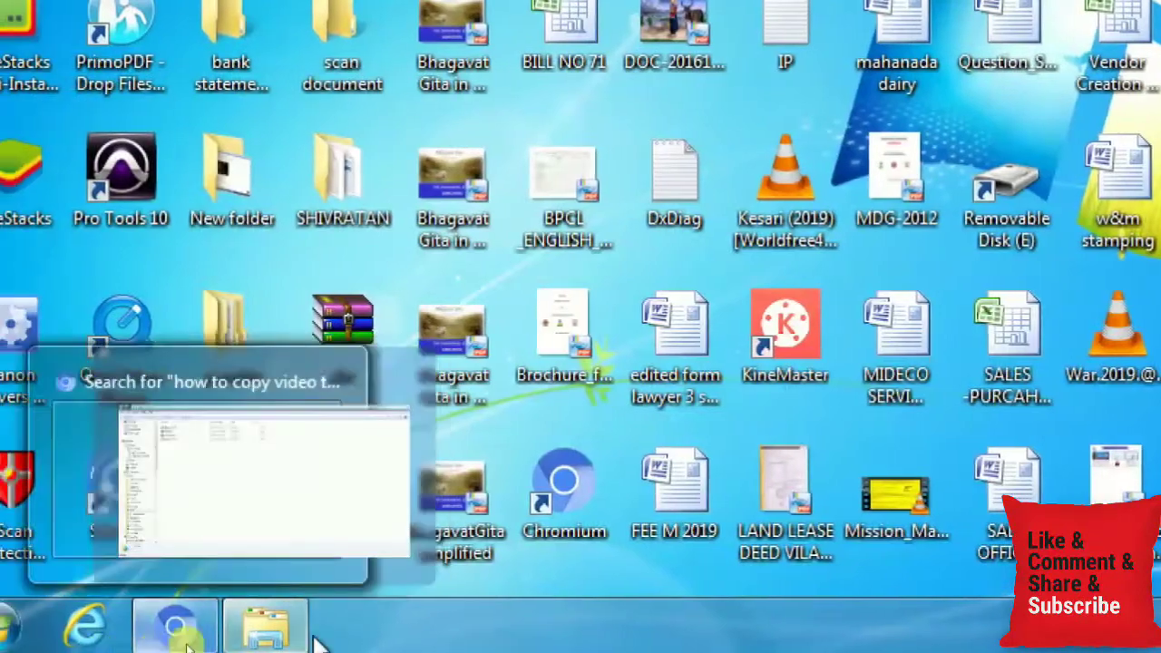
Open Computer and go to the MULTIBOOT (E:) removable drive.
{"action": "mouse_move", "coordinate": [2, 643]}
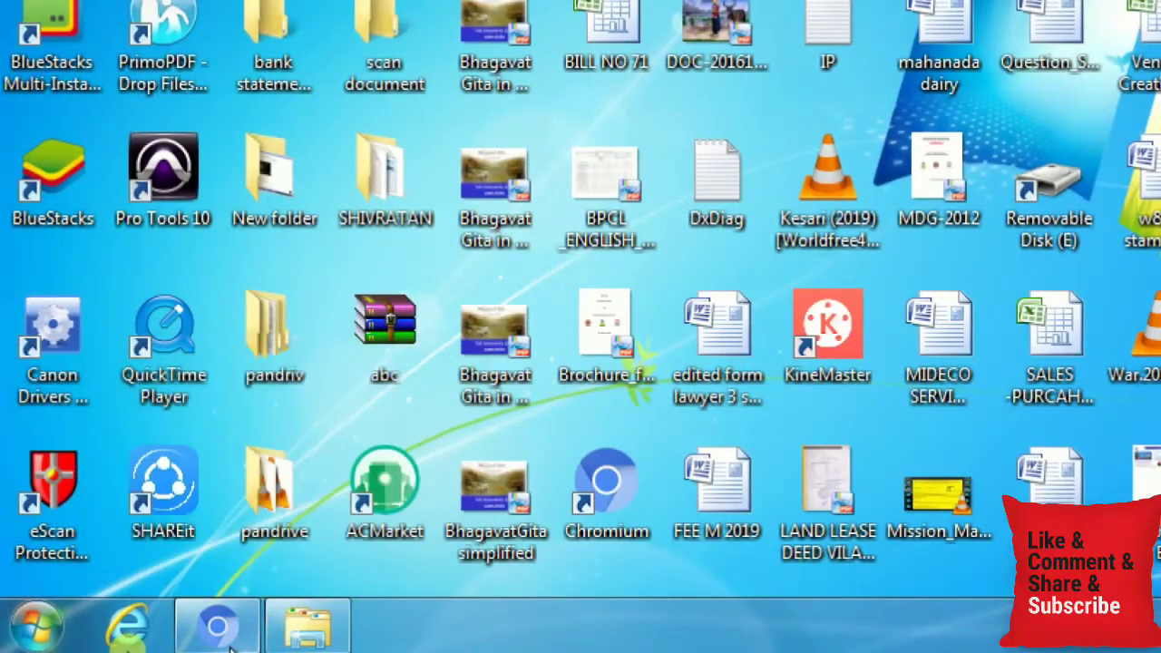
{"action": "left_click", "coordinate": [319, 633]}
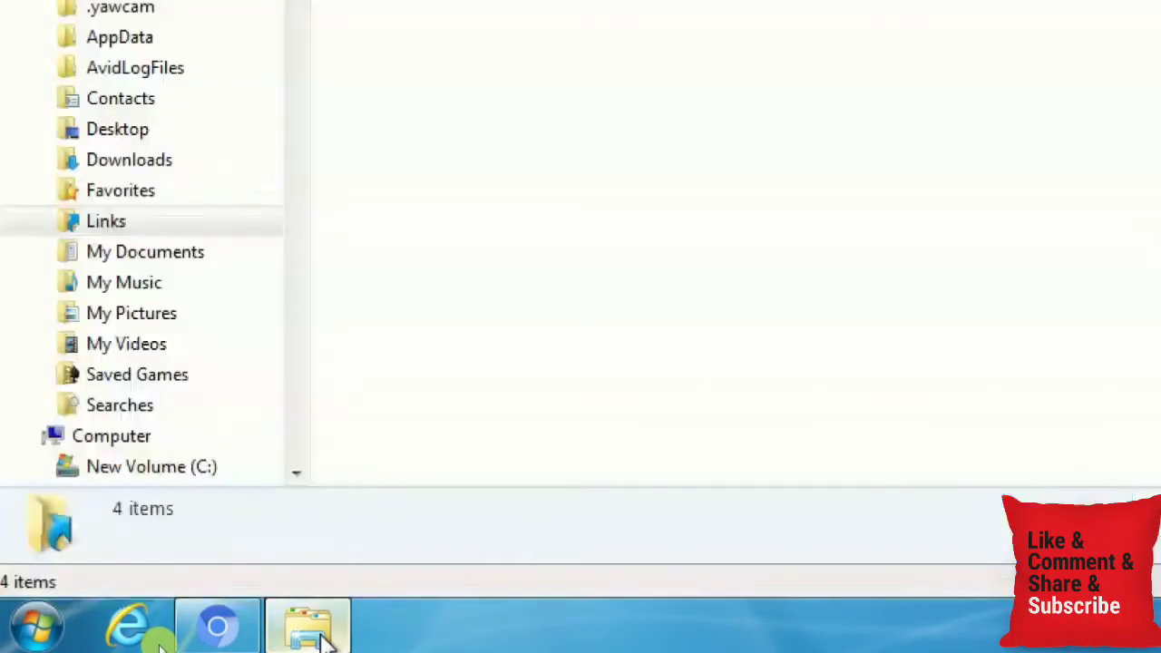
{"action": "left_click", "coordinate": [36, 626]}
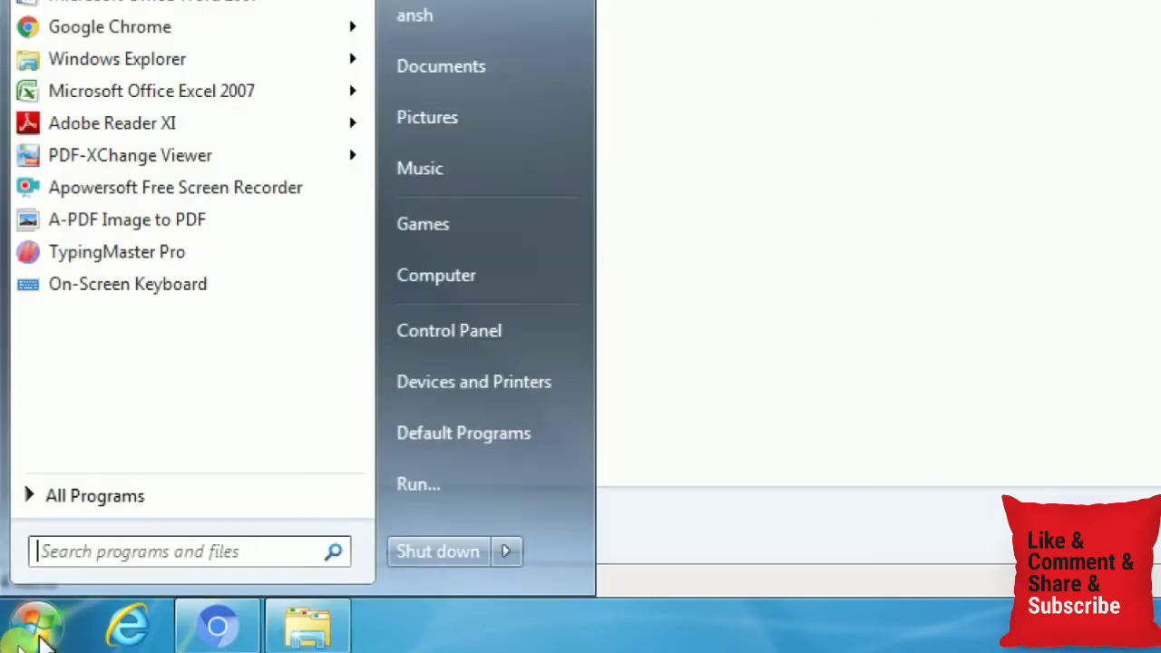
{"action": "left_click", "coordinate": [491, 281]}
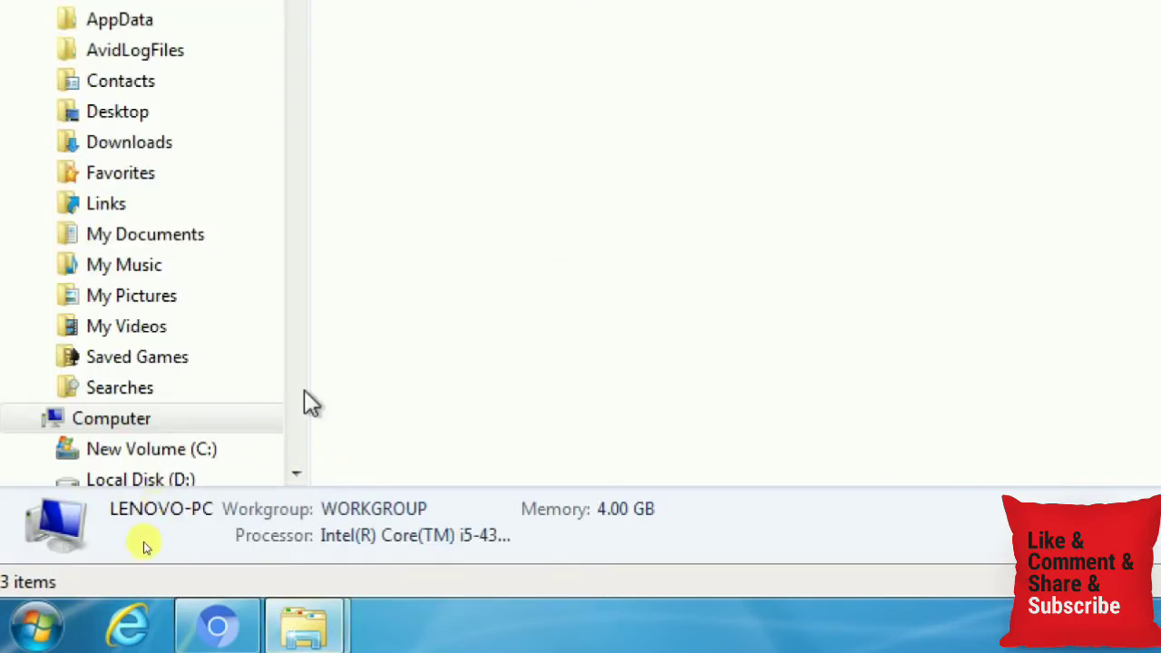
{"action": "scroll", "coordinate": [295, 473], "scroll_direction": "down", "scroll_amount": 2}
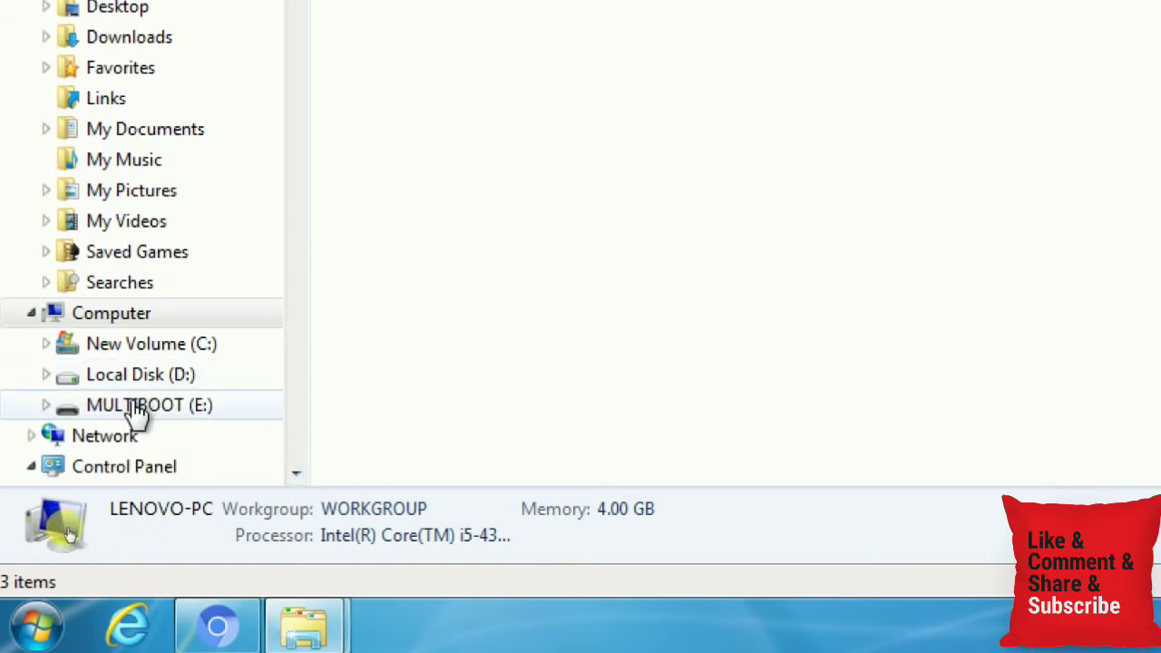
{"action": "left_click", "coordinate": [136, 404]}
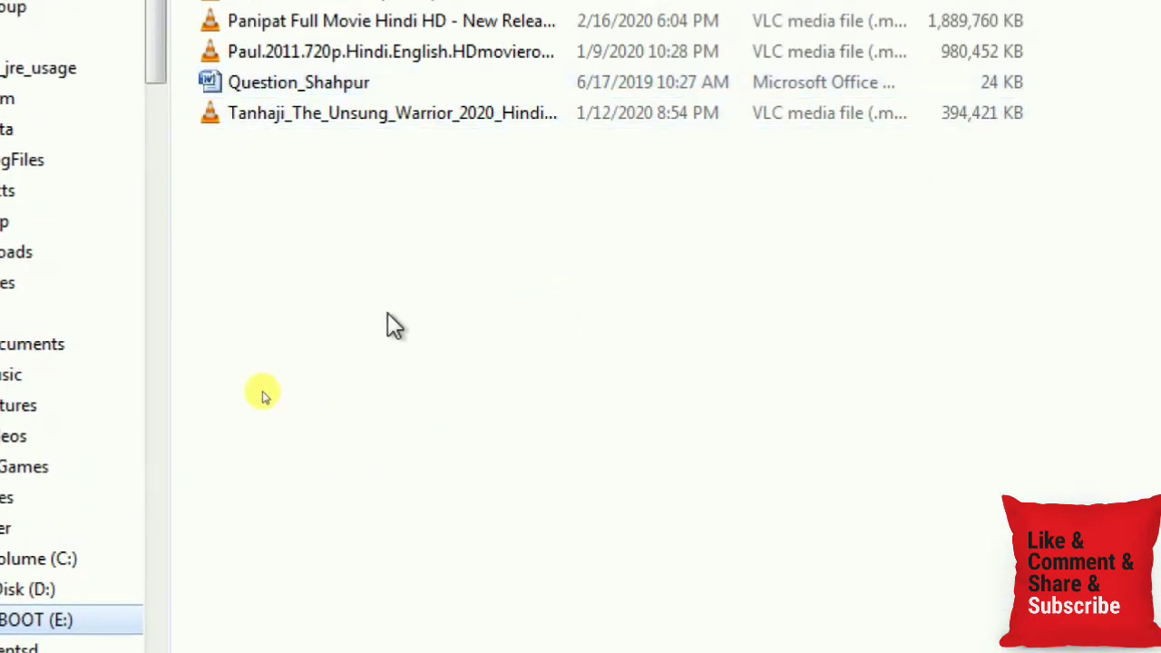
Create a new folder named "move" on the MULTIBOOT (E:) drive and open it.
{"action": "left_click", "coordinate": [406, 378]}
{"action": "right_click", "coordinate": [405, 372]}
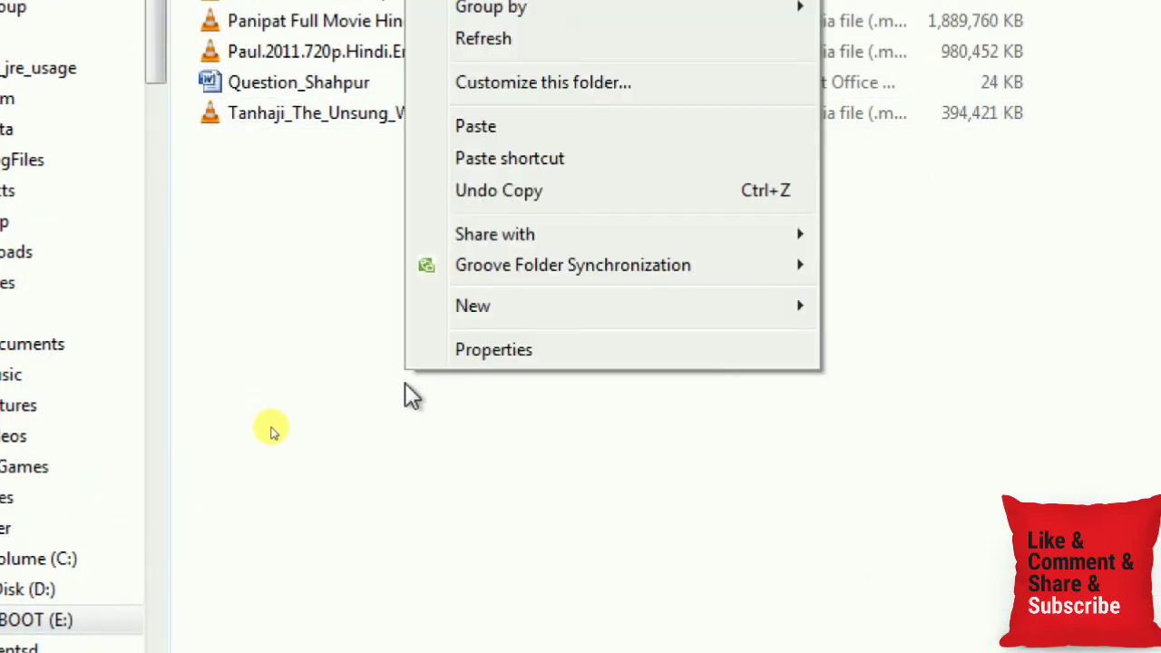
{"action": "mouse_move", "coordinate": [596, 313]}
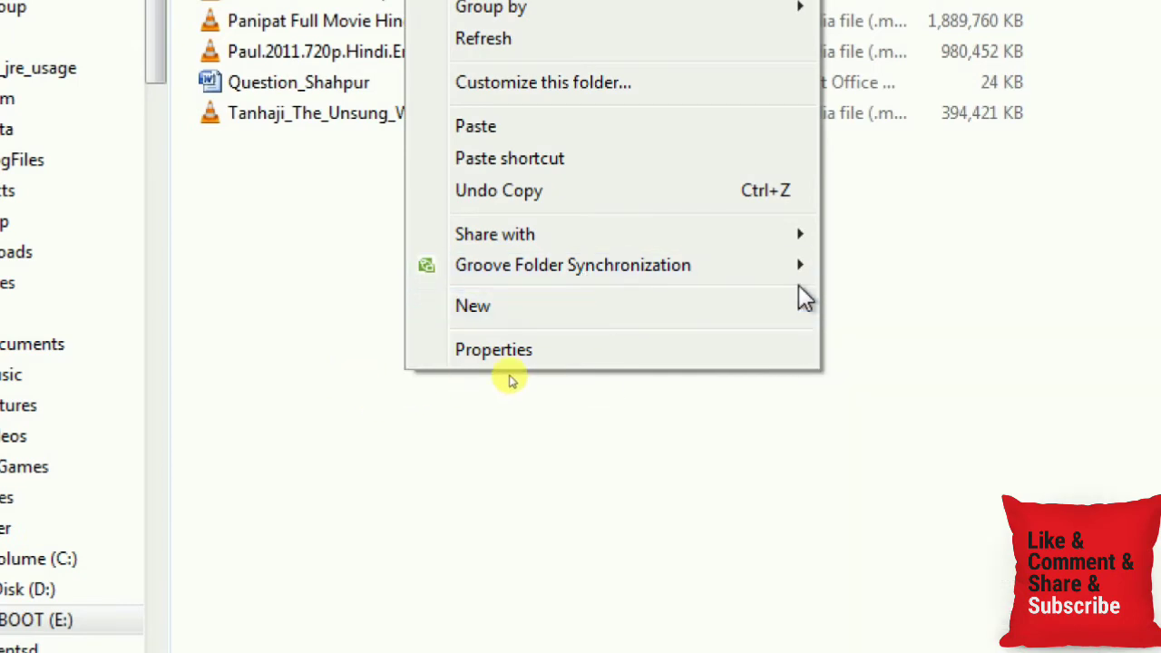
{"action": "mouse_move", "coordinate": [798, 305]}
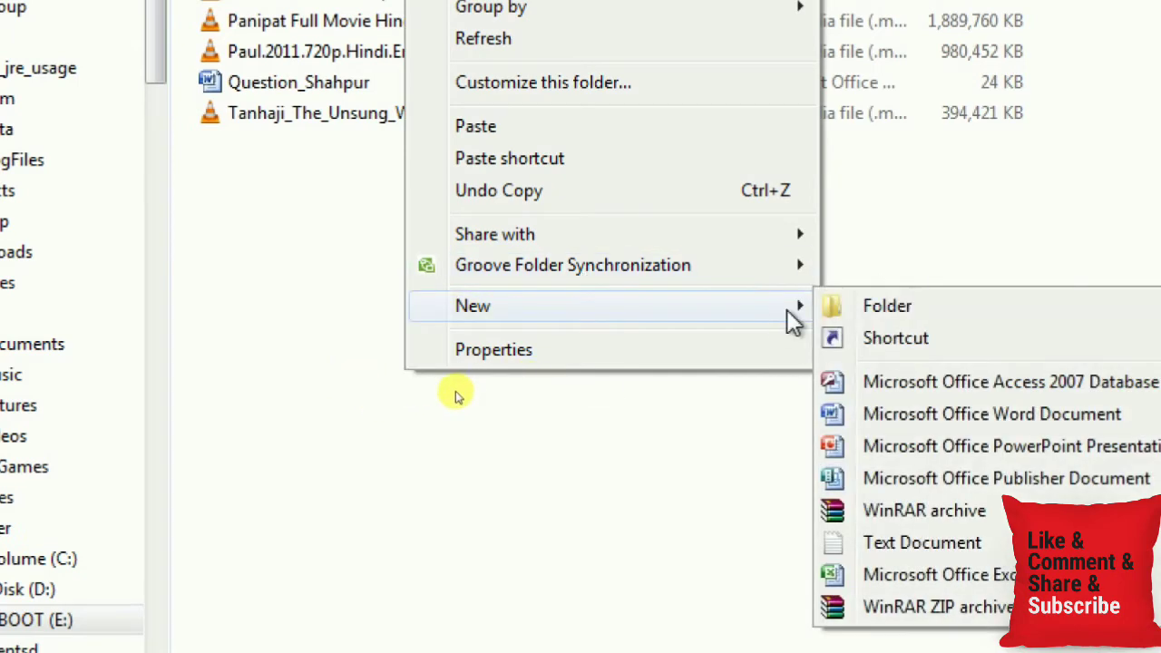
{"action": "left_click", "coordinate": [910, 305]}
{"action": "type", "text": "move"}
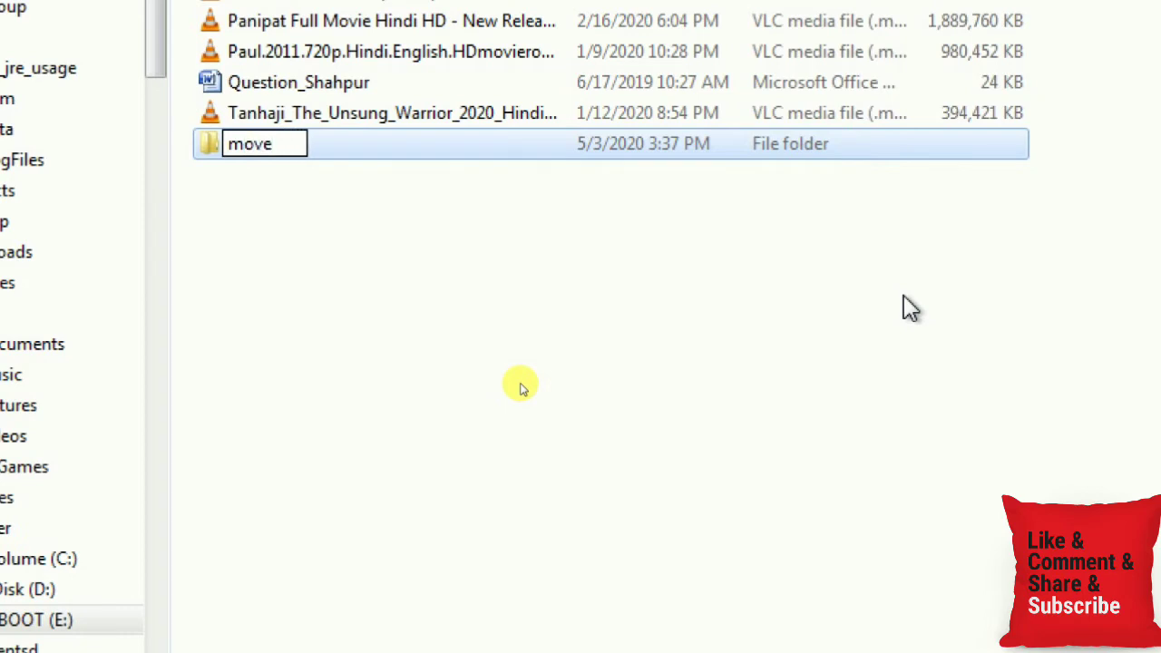
{"action": "left_click", "coordinate": [594, 316]}
{"action": "double_click", "coordinate": [310, 149]}
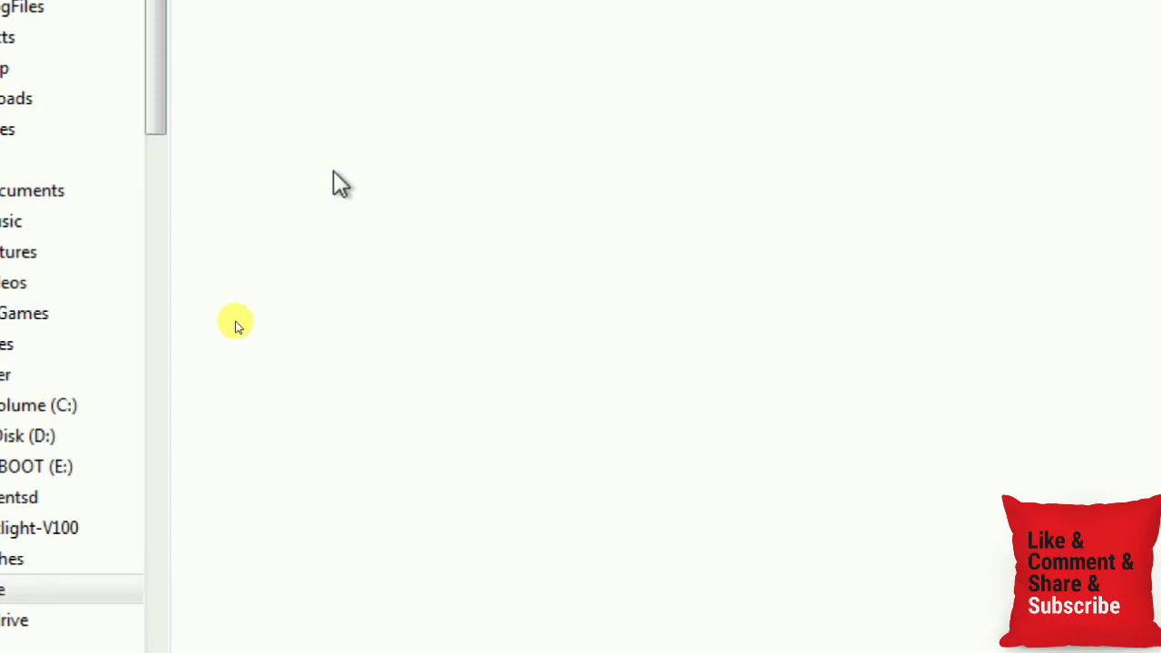
{"action": "right_click", "coordinate": [334, 173]}
{"action": "mouse_move", "coordinate": [406, 565]}
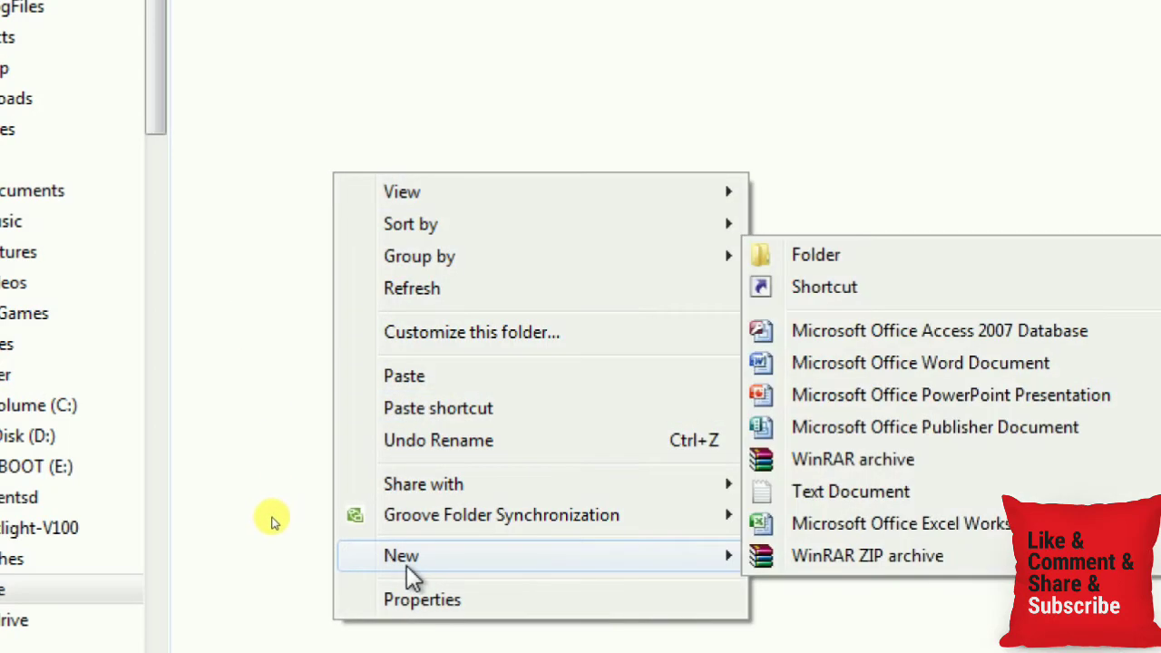
{"action": "left_click", "coordinate": [569, 375]}
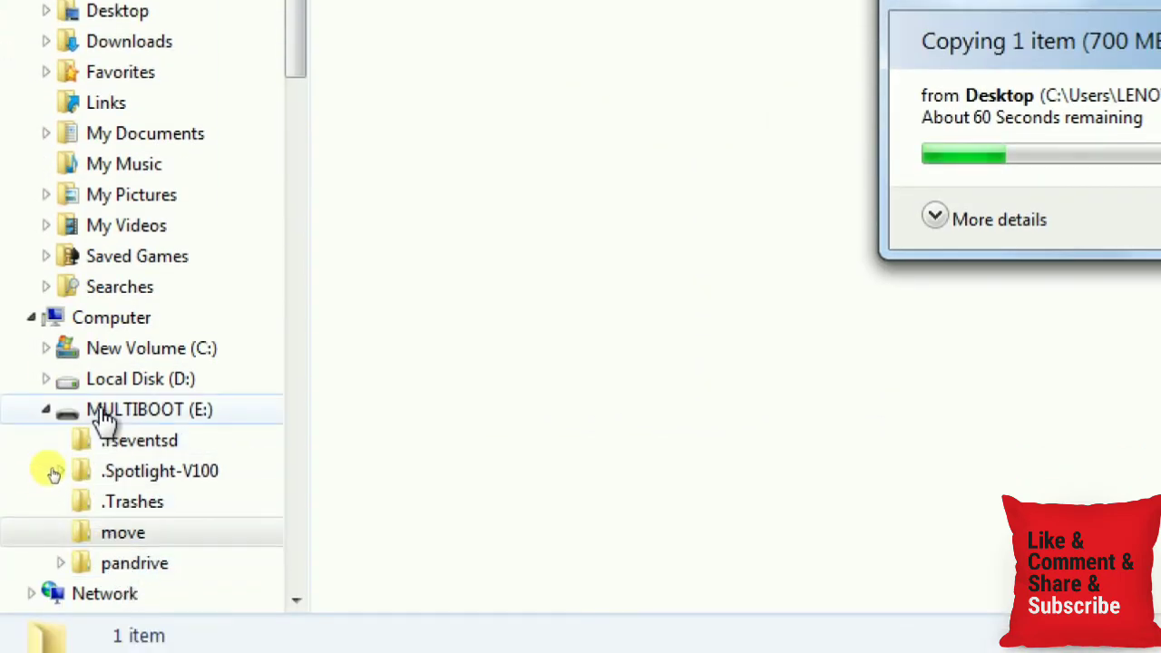
{"action": "left_click", "coordinate": [132, 539]}
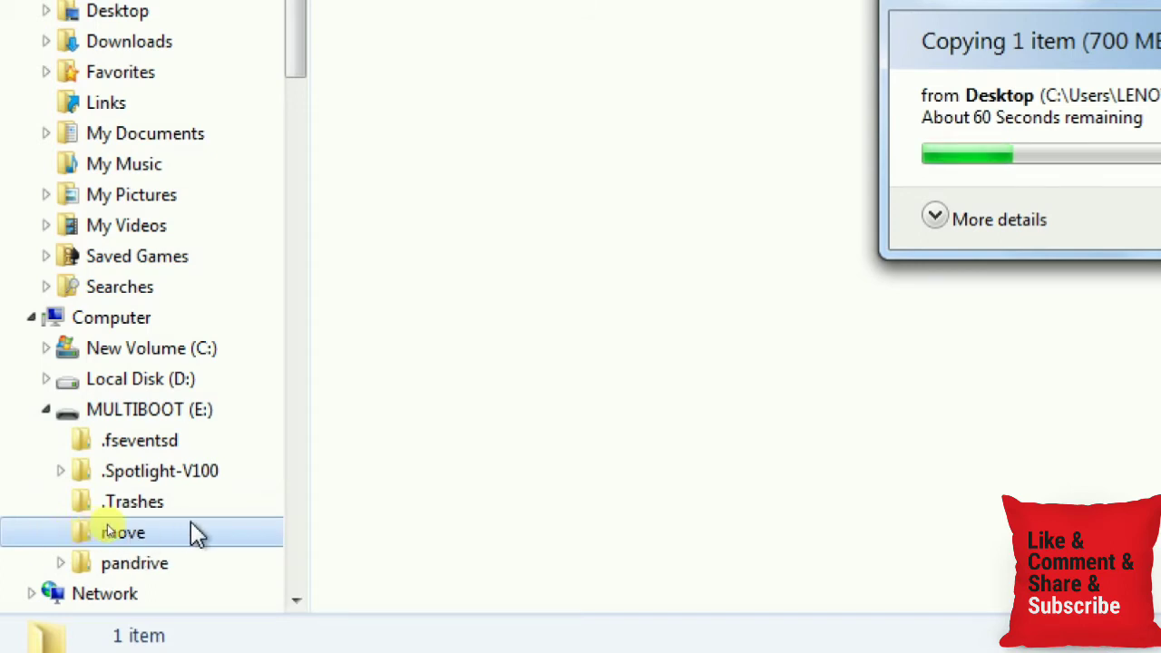
{"action": "left_click", "coordinate": [410, 481]}
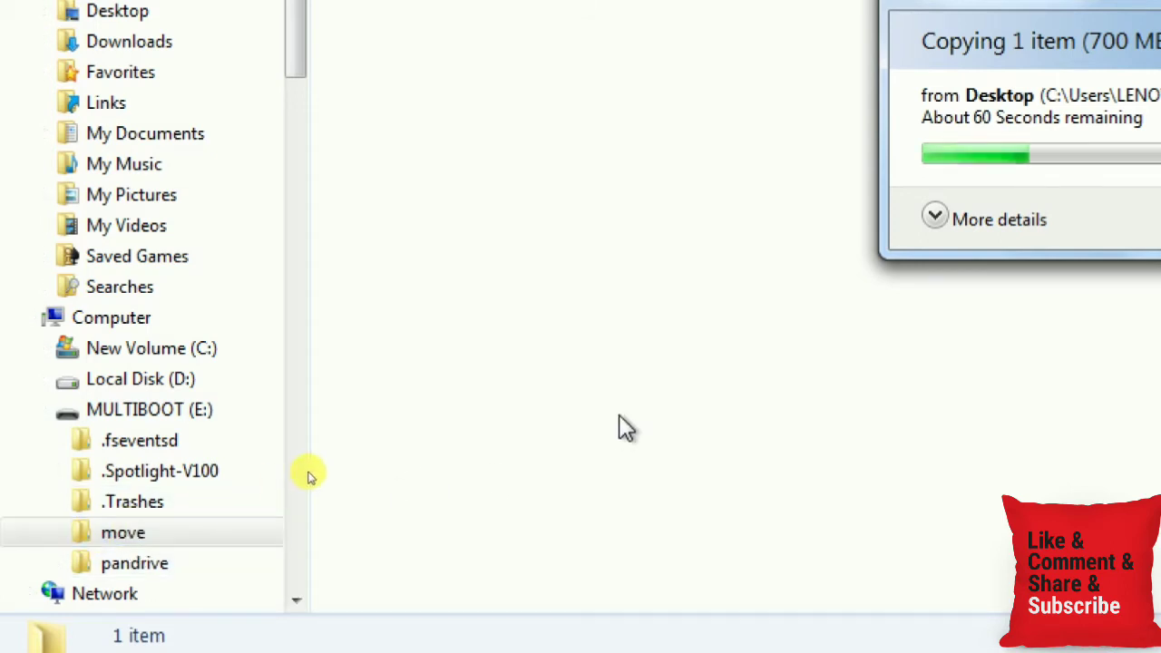
{"action": "key", "text": "Escape"}
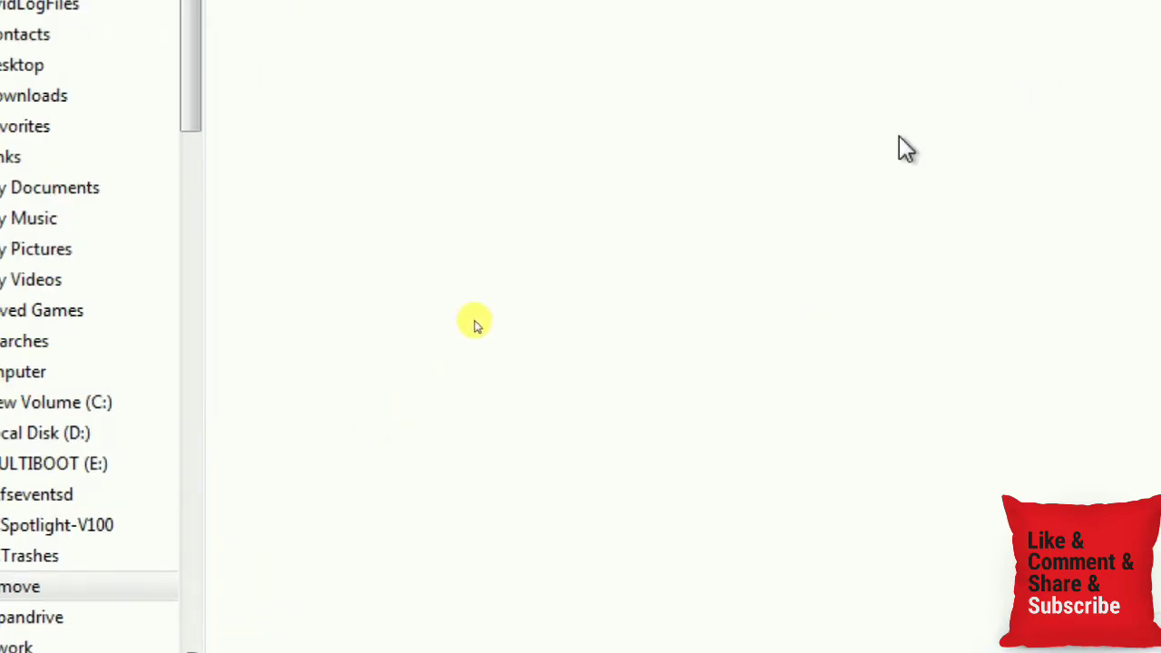
Paste the copied video into the move folder and return to the root of the MULTIBOOT (E:) drive.
{"action": "right_click", "coordinate": [839, 182]}
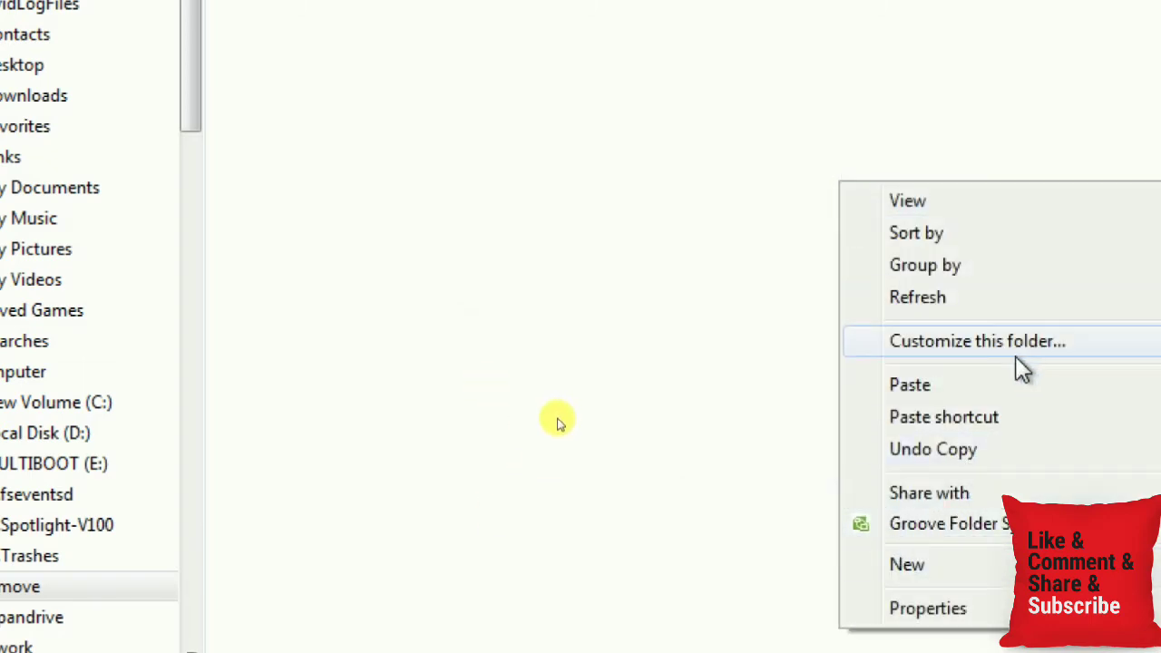
{"action": "left_click", "coordinate": [1002, 386]}
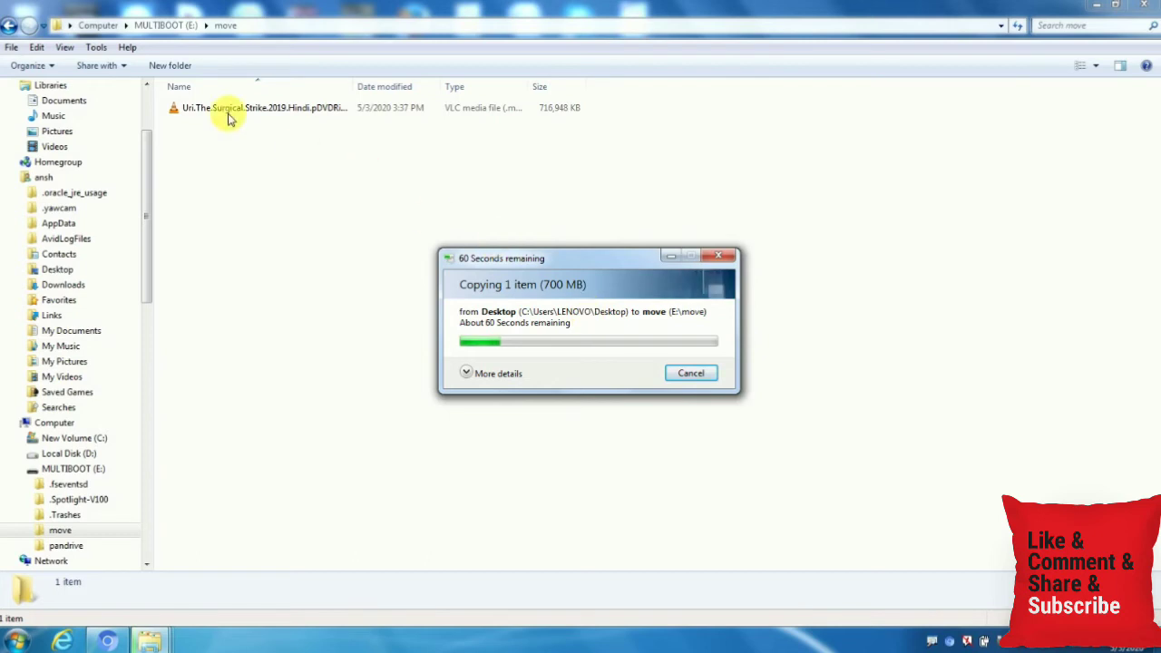
{"action": "left_click", "coordinate": [8, 27]}
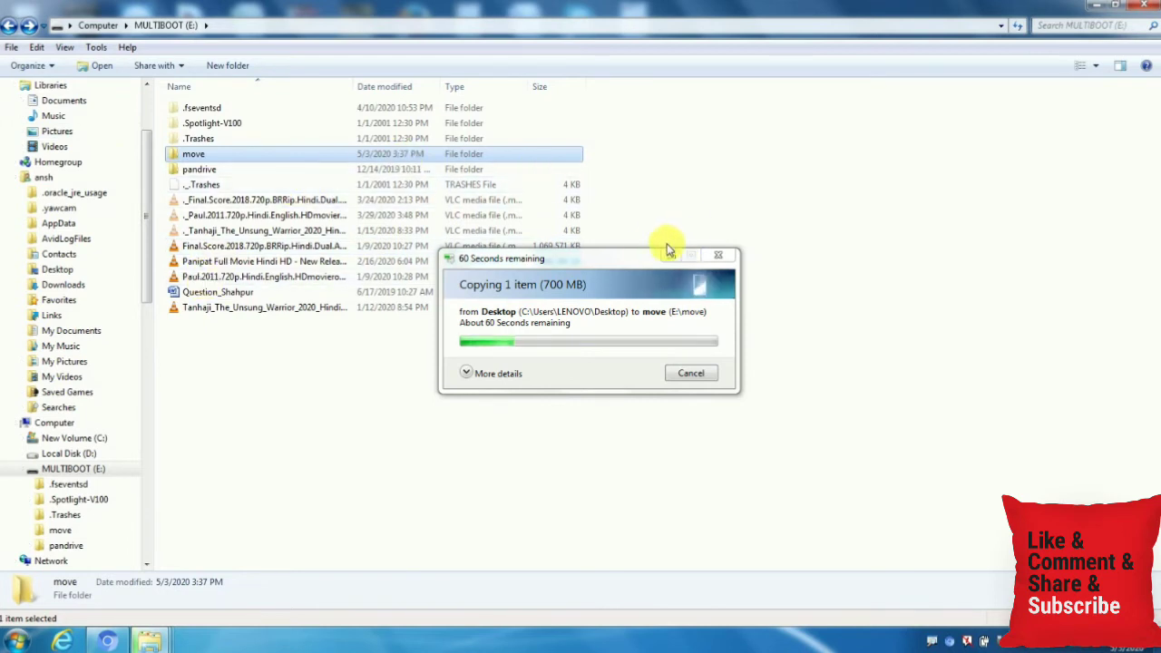
Shift the copy progress window clear of the file list and copy the Question_Shahpur document.
{"action": "left_click_drag", "start_coordinate": [635, 255], "coordinate": [874, 125]}
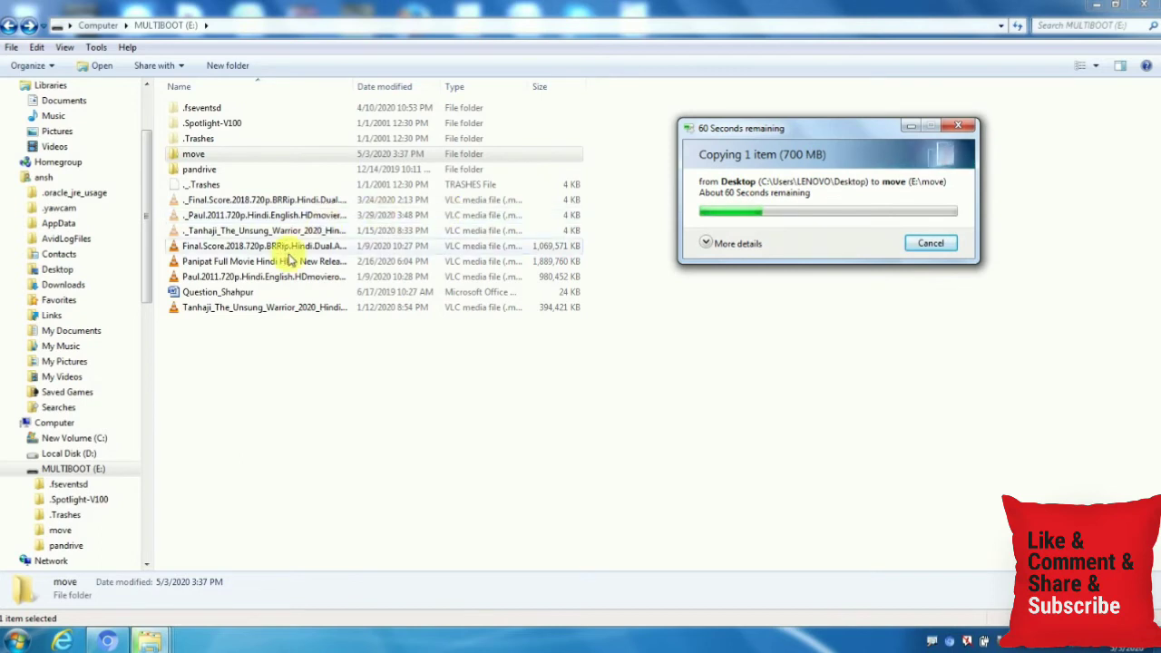
{"action": "left_click", "coordinate": [234, 292]}
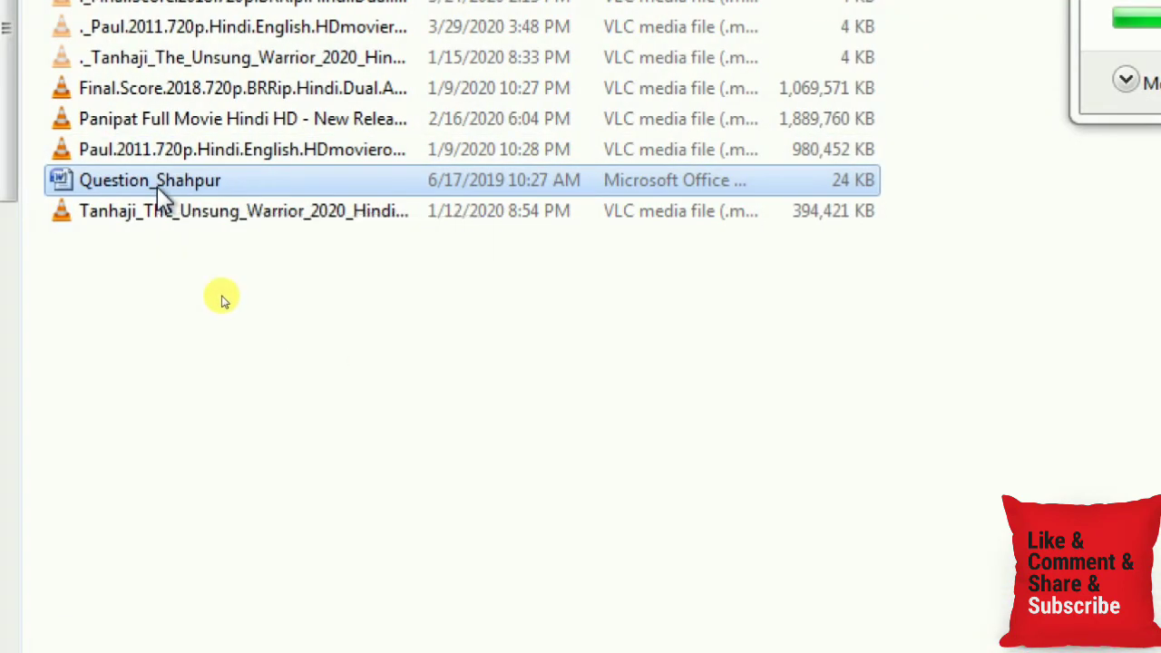
{"action": "right_click", "coordinate": [158, 195]}
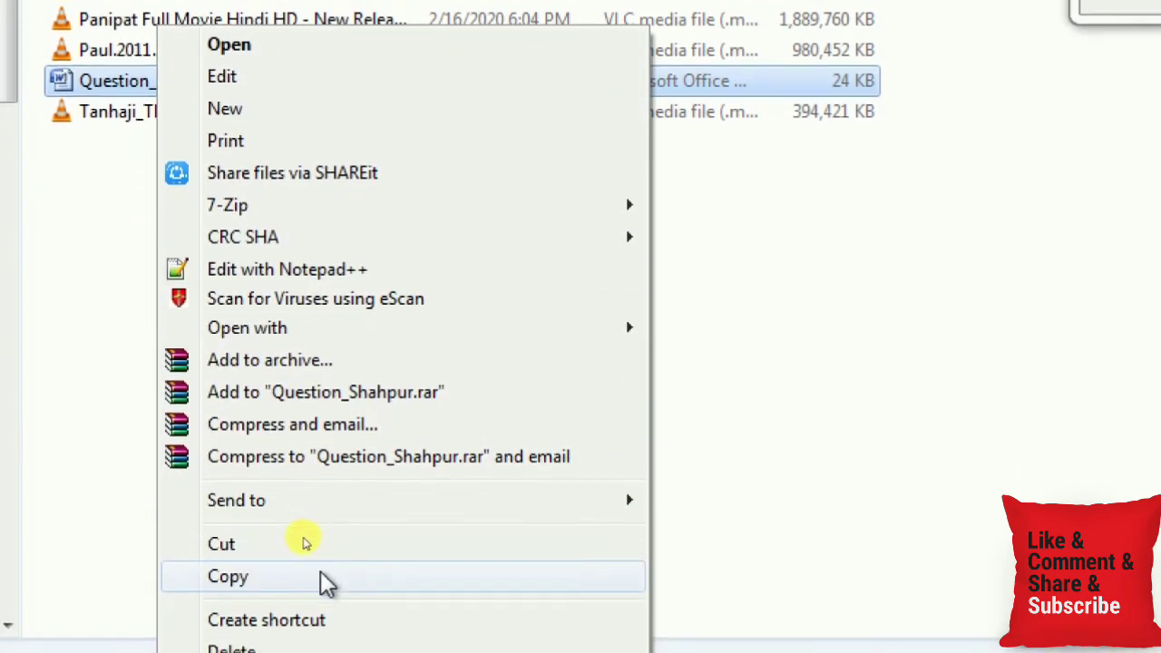
{"action": "left_click", "coordinate": [322, 575]}
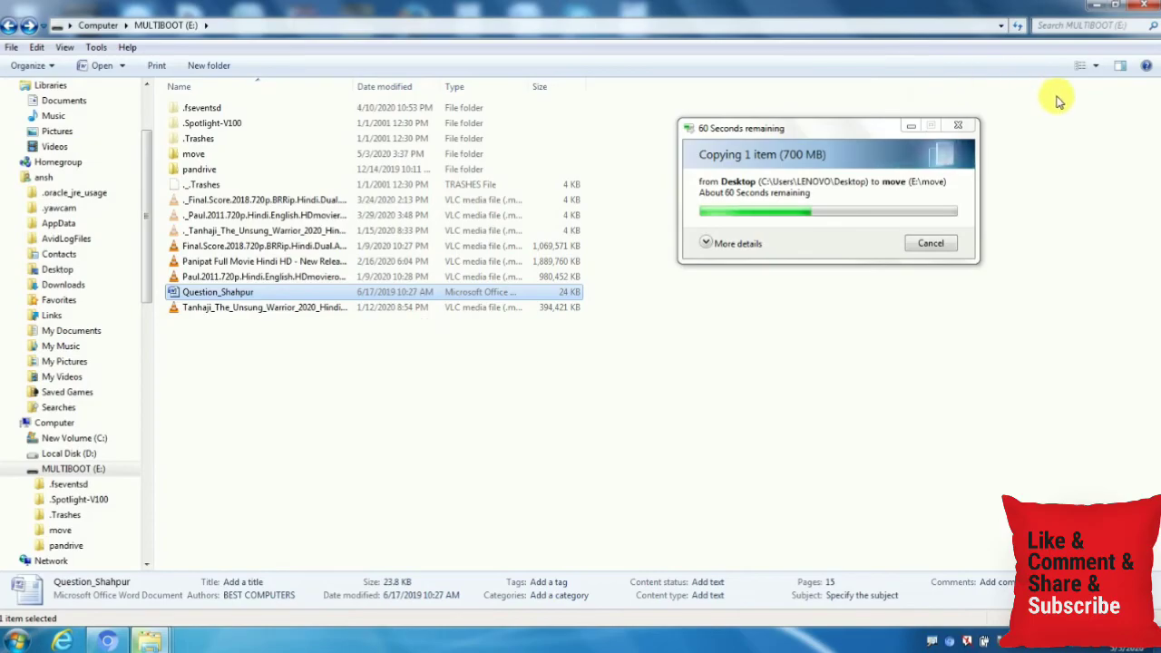
Paste the Question_Shahpur document onto the desktop, choosing Copy and Replace for the existing file.
{"action": "right_click", "coordinate": [542, 182]}
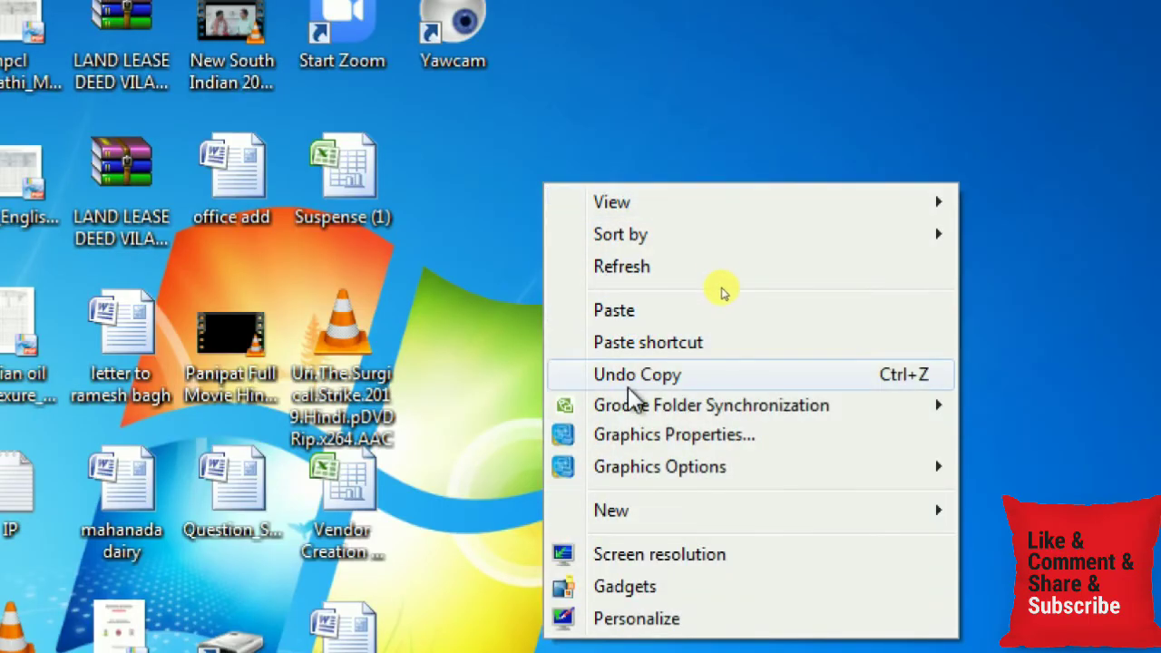
{"action": "mouse_move", "coordinate": [636, 515]}
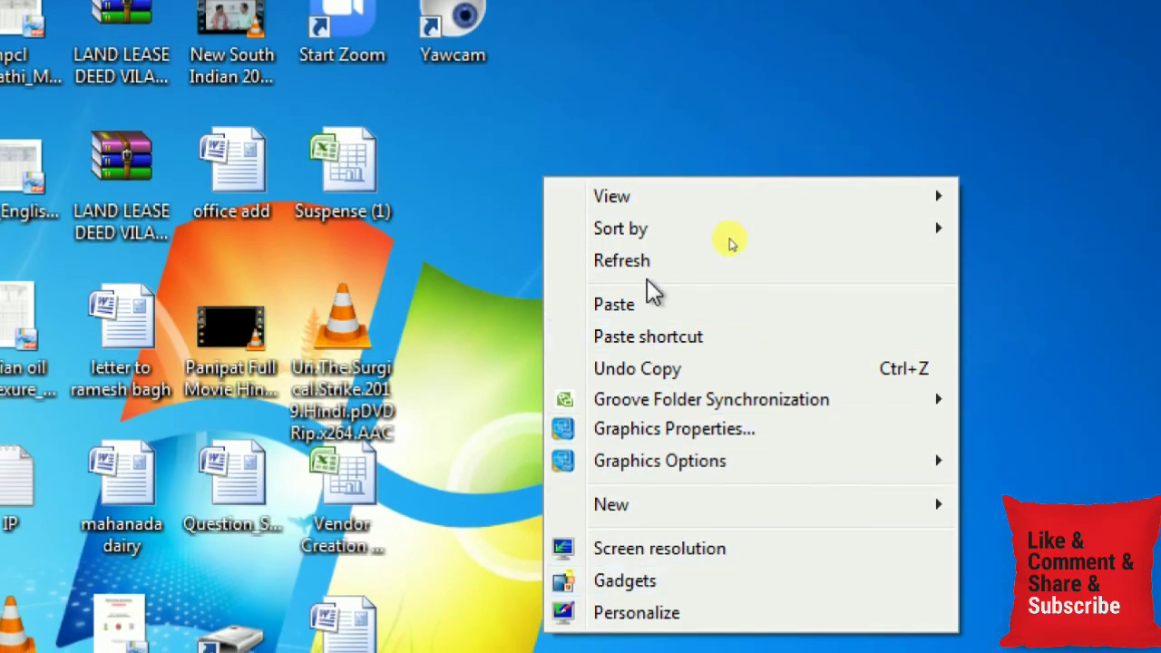
{"action": "left_click", "coordinate": [616, 304]}
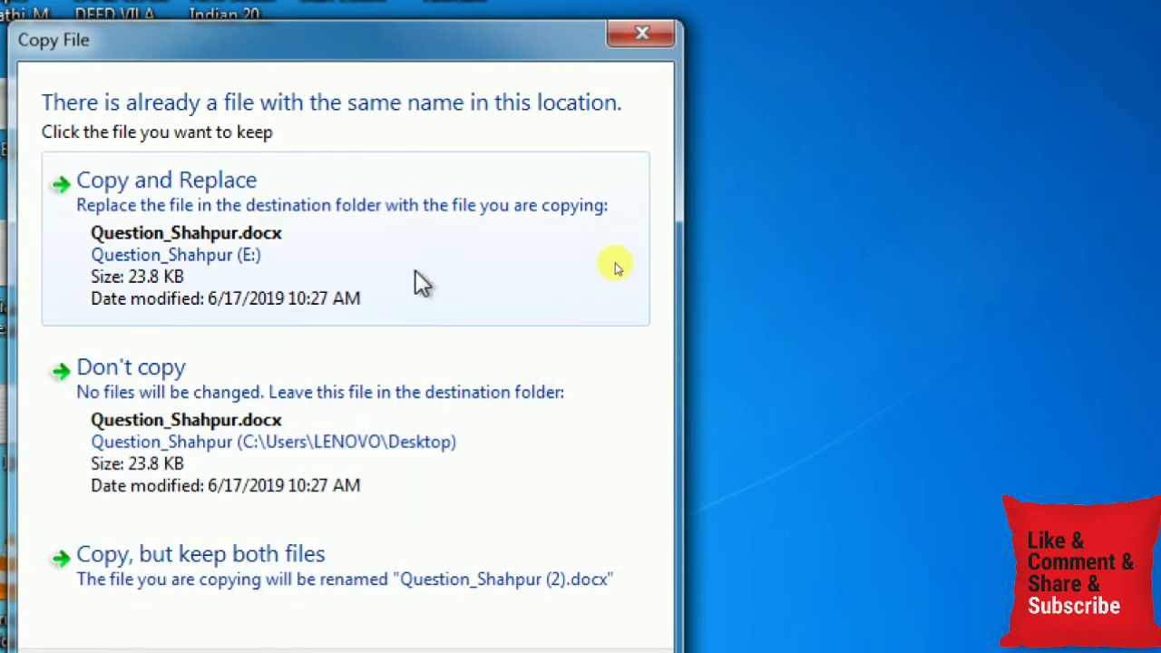
{"action": "left_click", "coordinate": [415, 269]}
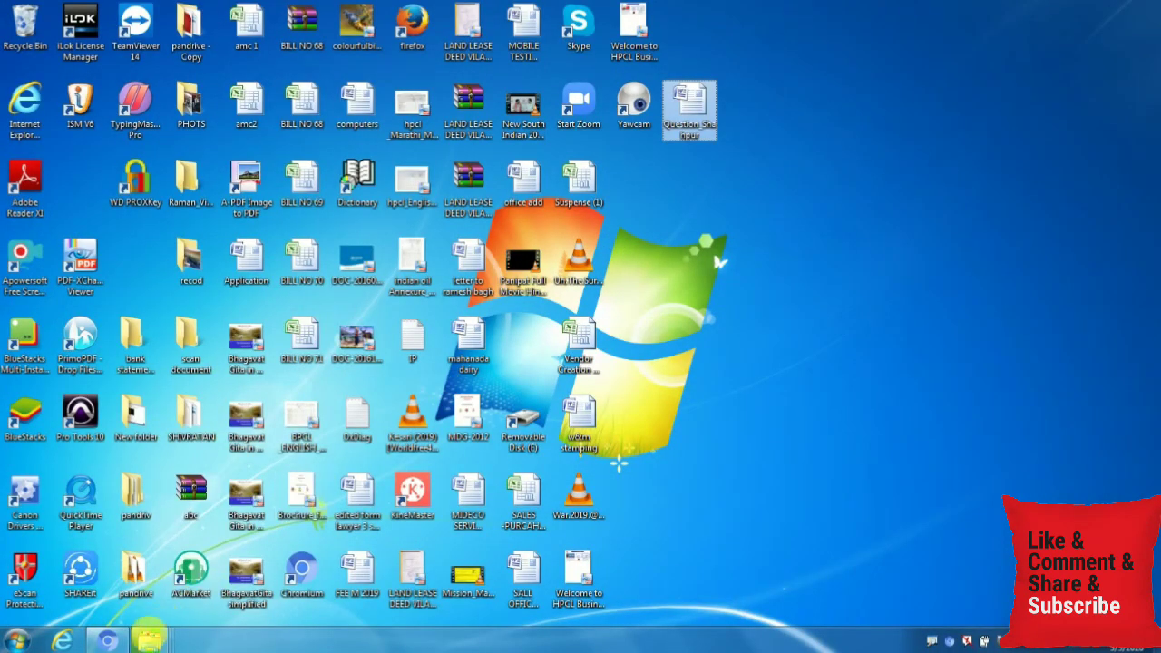
Bring the progress window of the video copy to the move folder to the front and check it.
{"action": "mouse_move", "coordinate": [142, 643]}
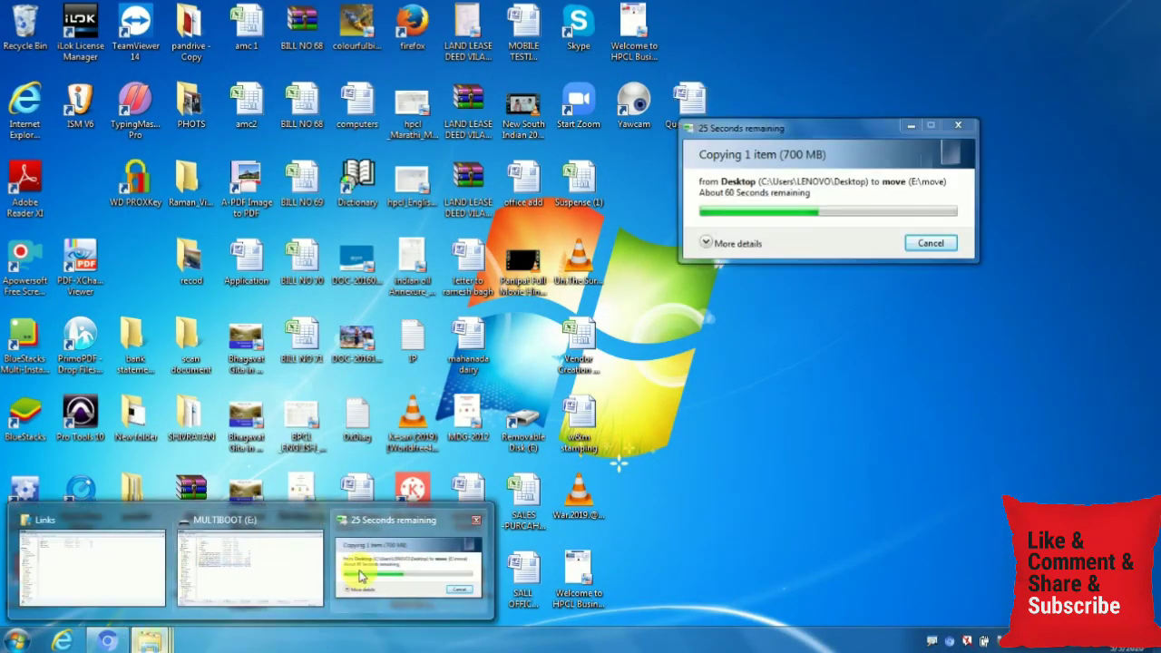
{"action": "left_click", "coordinate": [361, 573]}
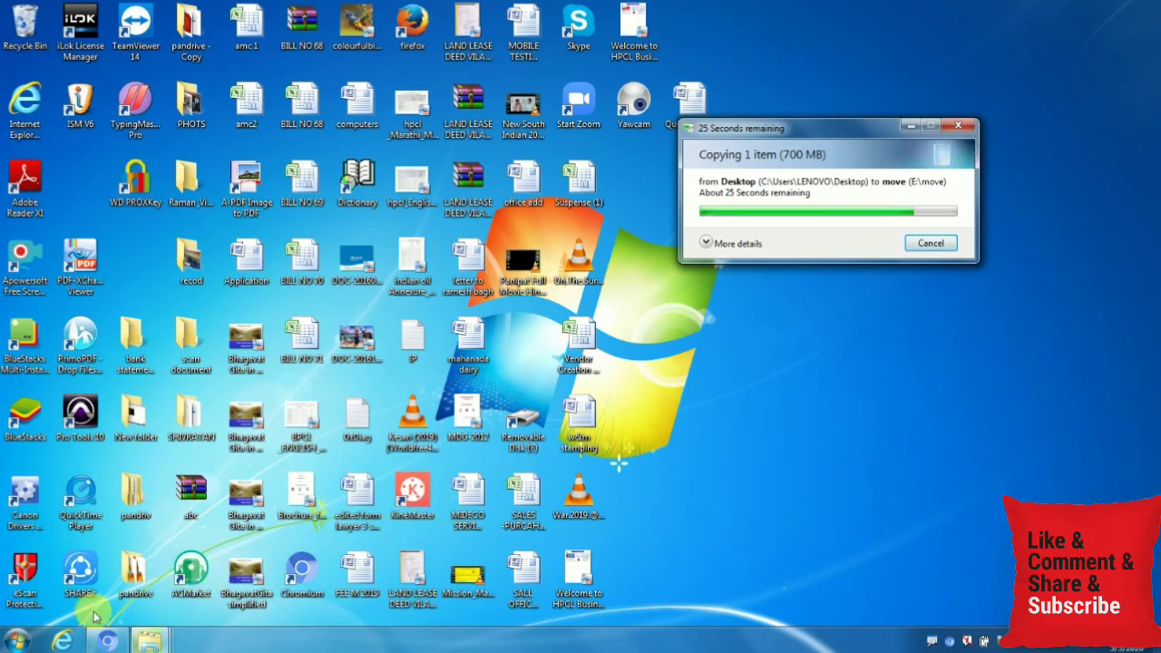
Open the move folder on the MULTIBOOT (E:) drive through Computer to check the copied video, and return to the drive's root.
{"action": "left_click", "coordinate": [22, 642]}
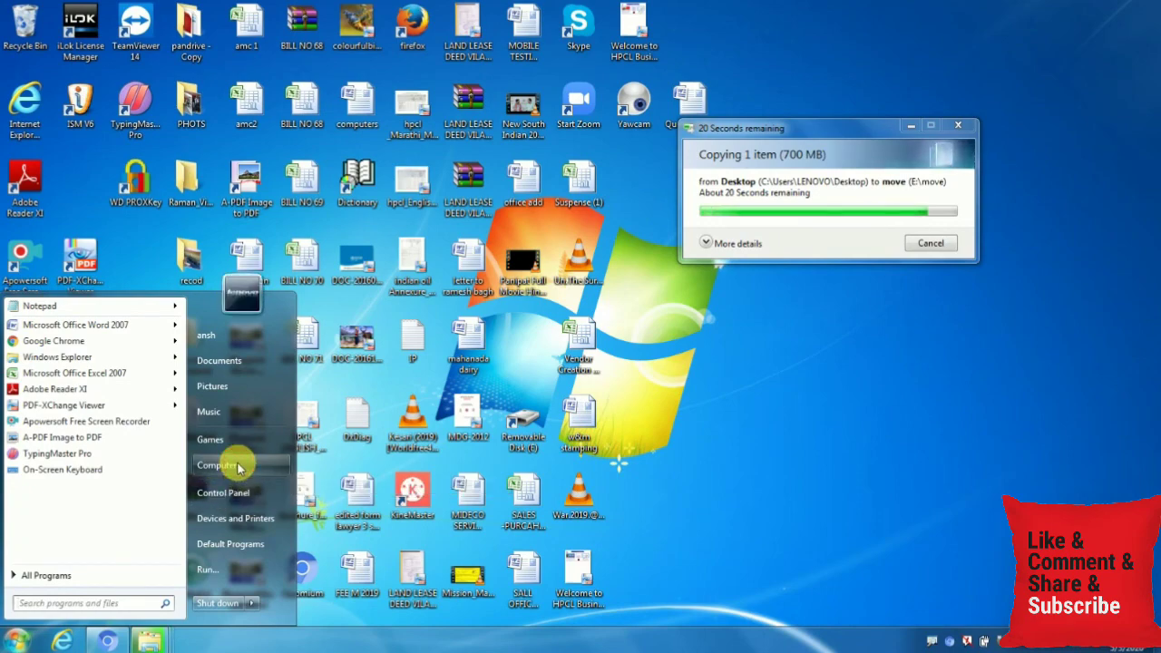
{"action": "left_click", "coordinate": [238, 467]}
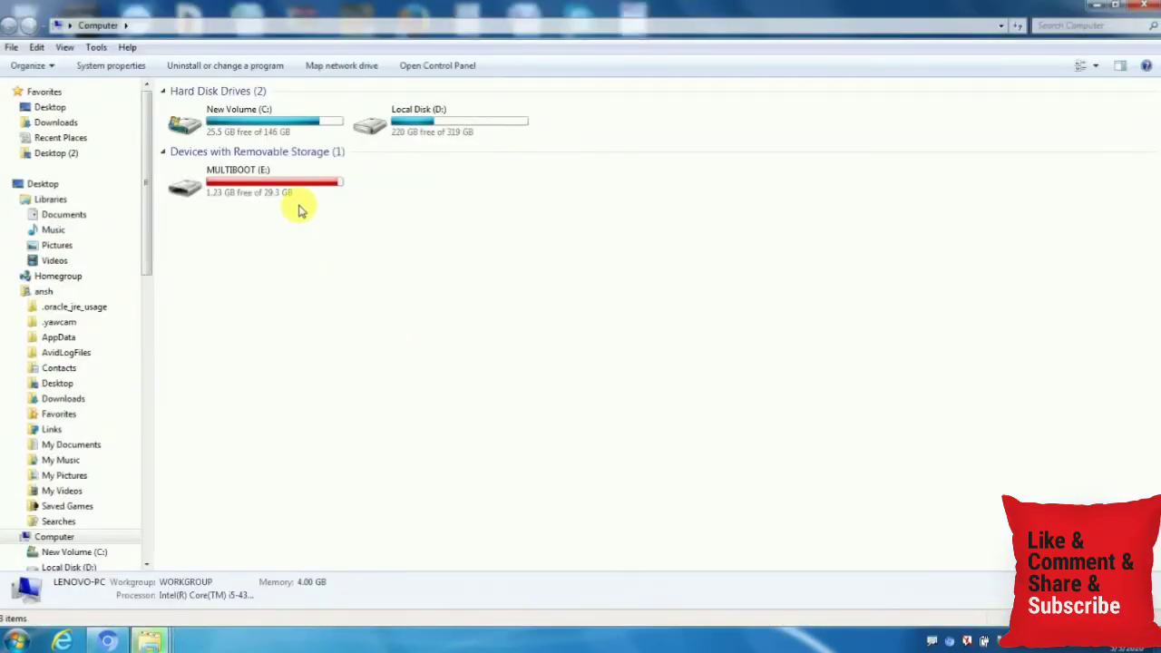
{"action": "double_click", "coordinate": [313, 185]}
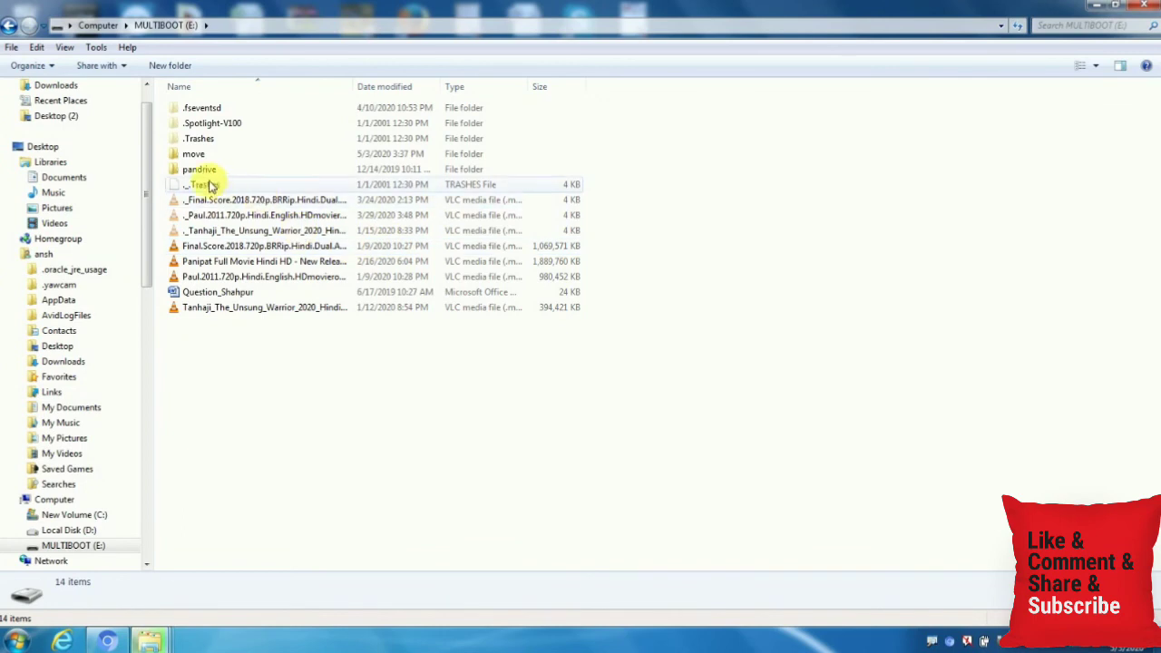
{"action": "double_click", "coordinate": [194, 156]}
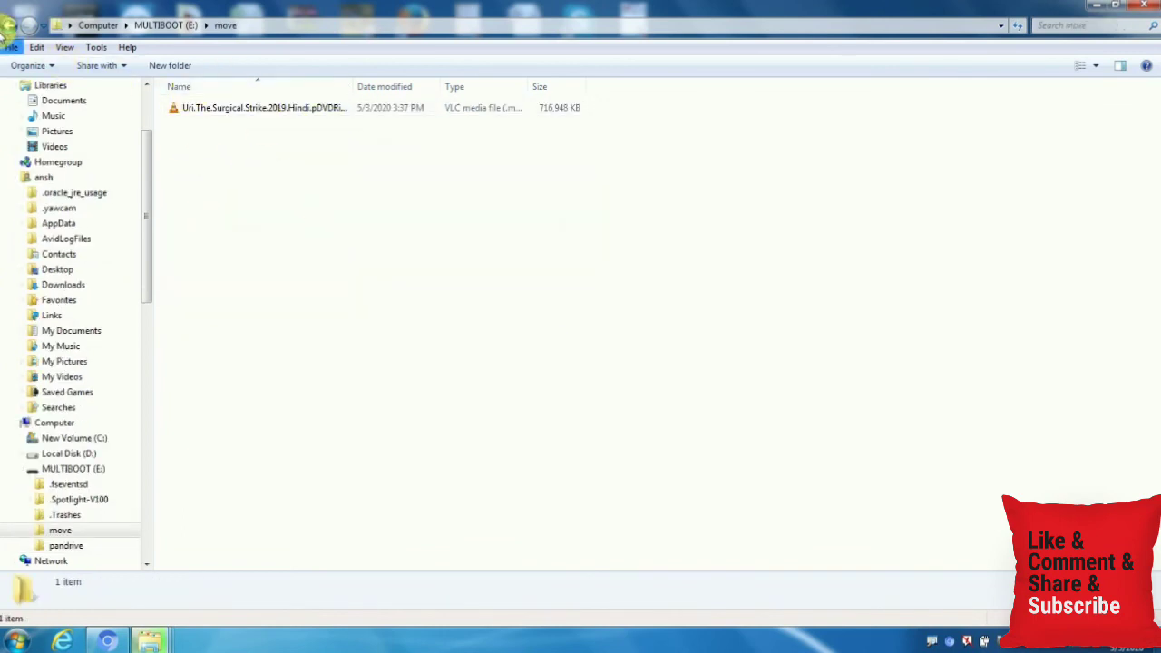
{"action": "left_click", "coordinate": [8, 27]}
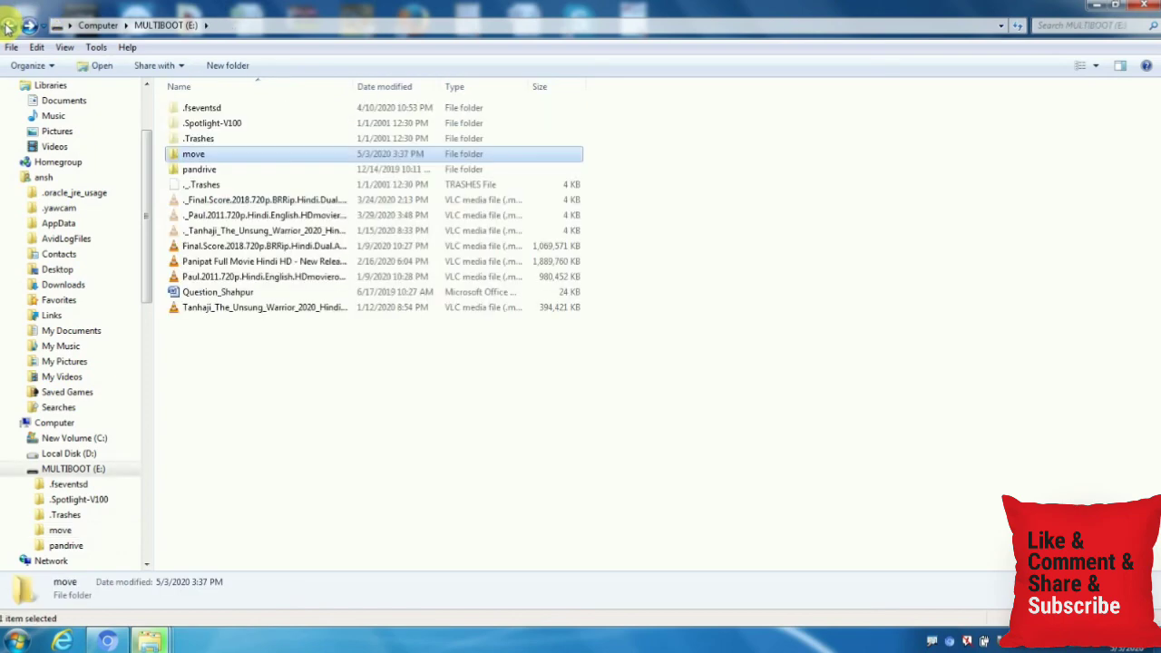